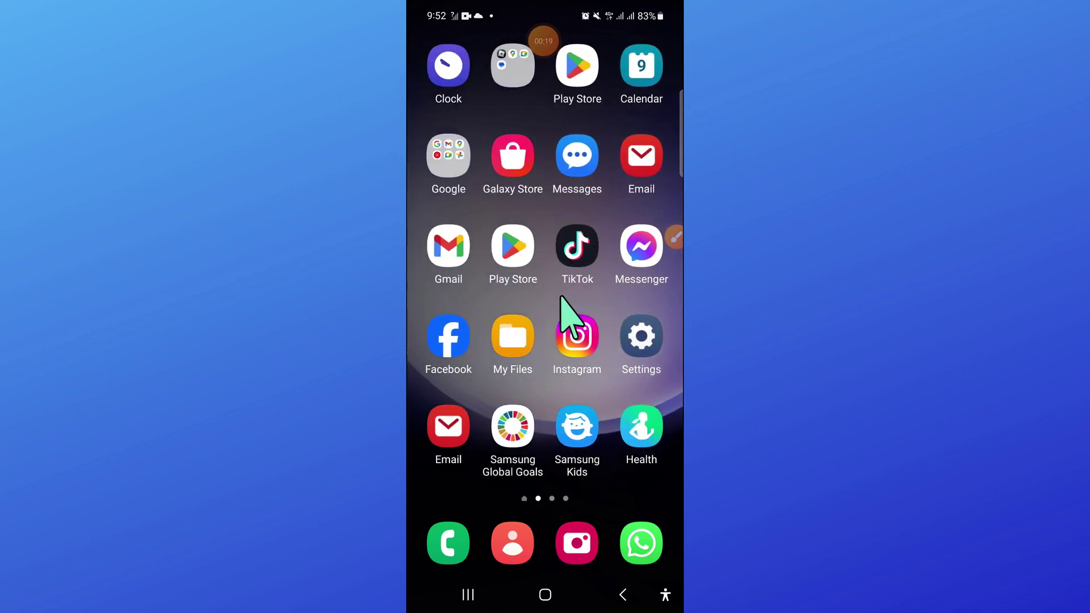
Launch the Settings app from the home screen's app page
{"action": "left_click", "coordinate": [664, 239]}
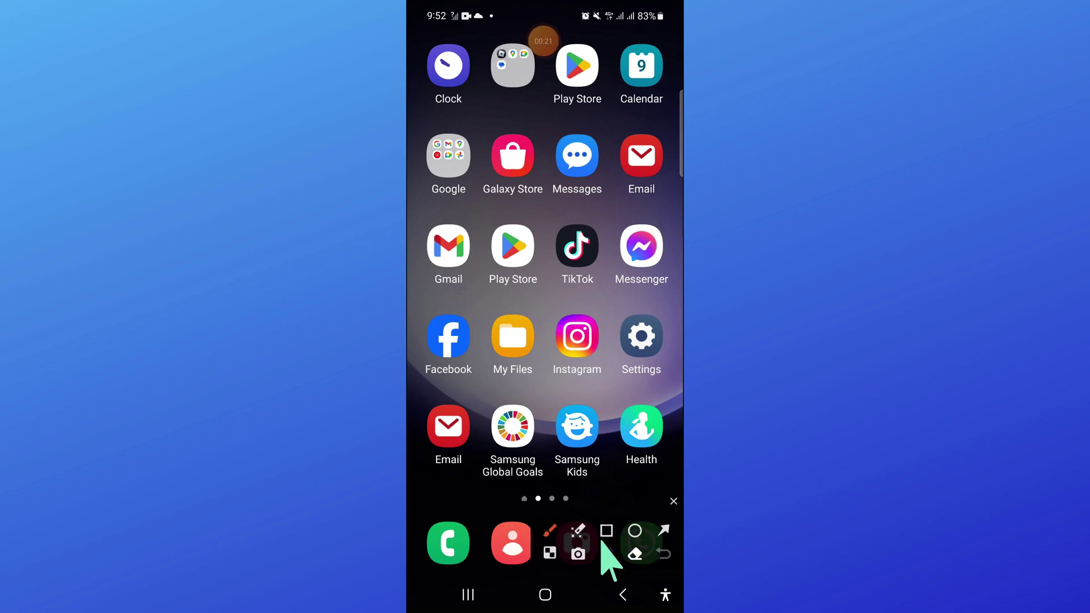
{"action": "left_click_drag", "start_coordinate": [606, 301], "coordinate": [676, 392]}
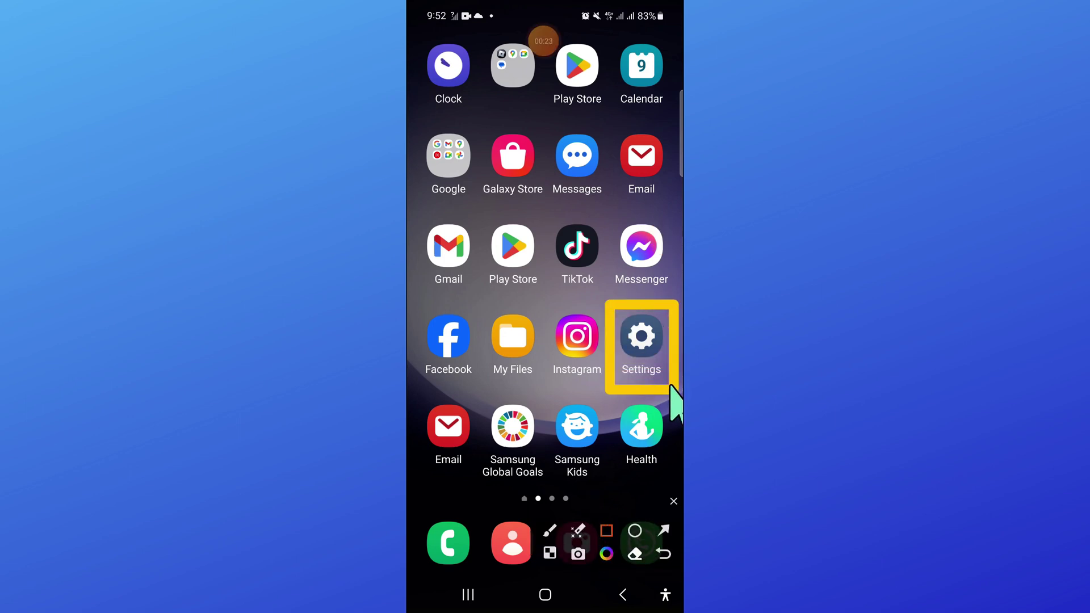
{"action": "left_click_drag", "start_coordinate": [407, 299], "coordinate": [611, 338]}
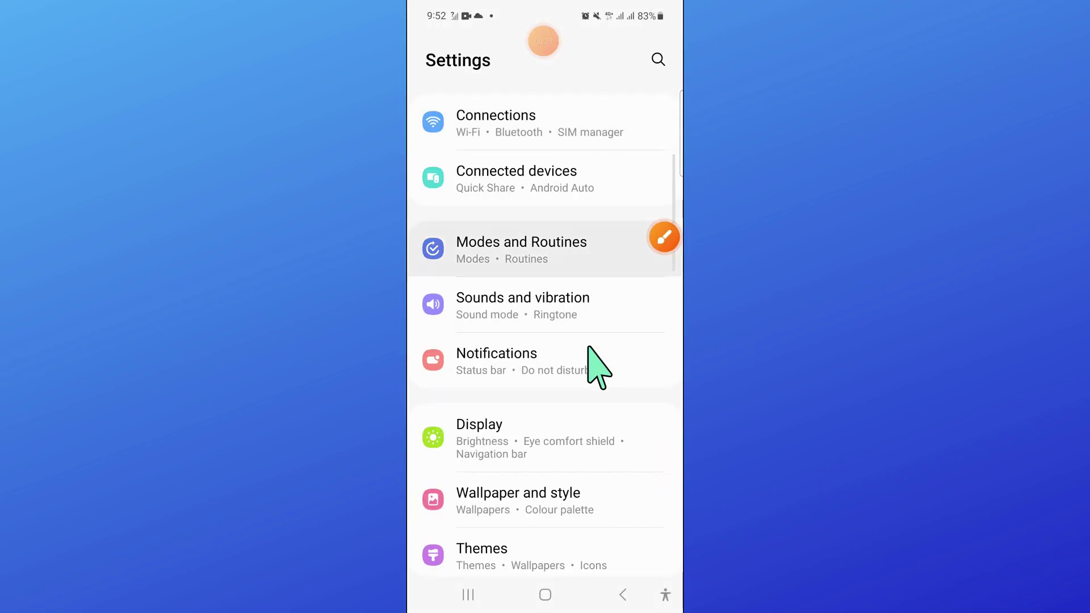
{"action": "scroll", "coordinate": [596, 365], "scroll_direction": "down", "scroll_amount": 10}
Scroll the Settings list down to Apps to show installed apps with their storage sizes
{"action": "left_click", "coordinate": [670, 240]}
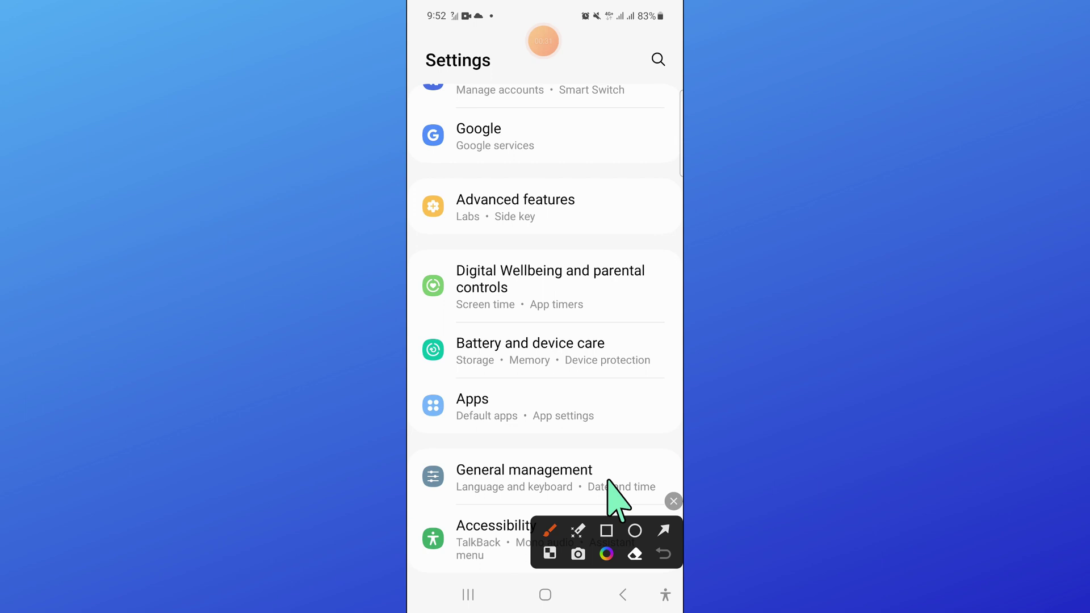
{"action": "left_click", "coordinate": [608, 523]}
{"action": "left_click_drag", "start_coordinate": [412, 374], "coordinate": [669, 430]}
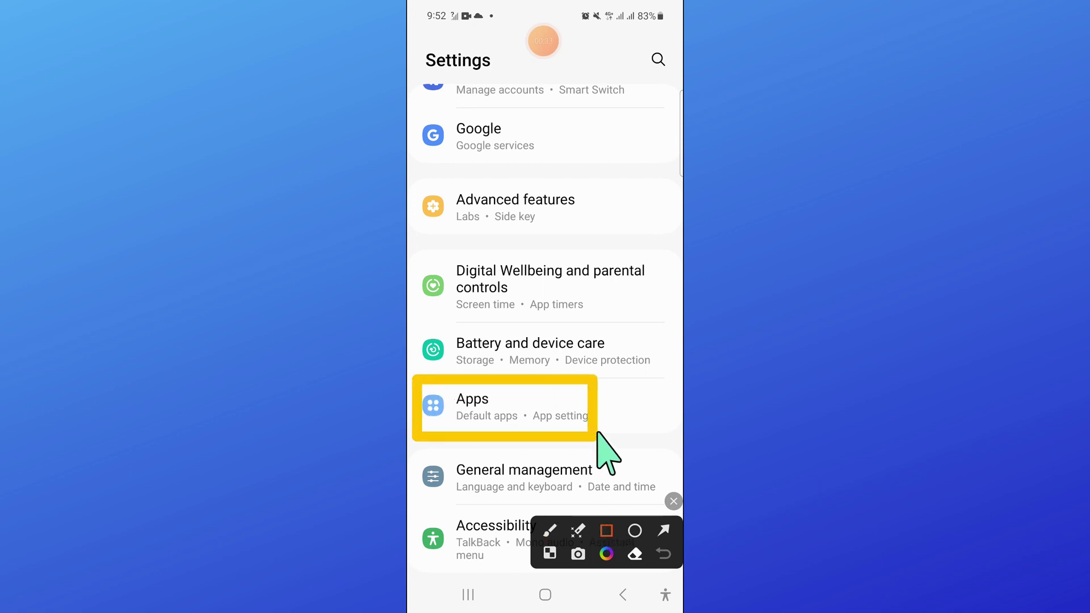
{"action": "left_click", "coordinate": [664, 528]}
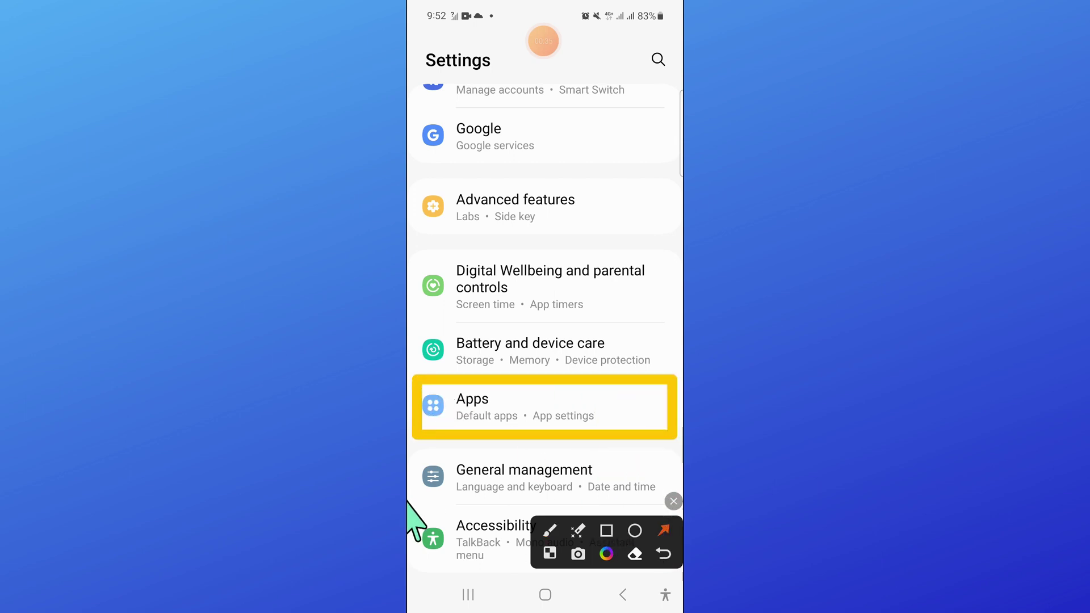
{"action": "left_click_drag", "start_coordinate": [409, 500], "coordinate": [451, 439]}
{"action": "left_click", "coordinate": [673, 501]}
{"action": "left_click", "coordinate": [504, 433]}
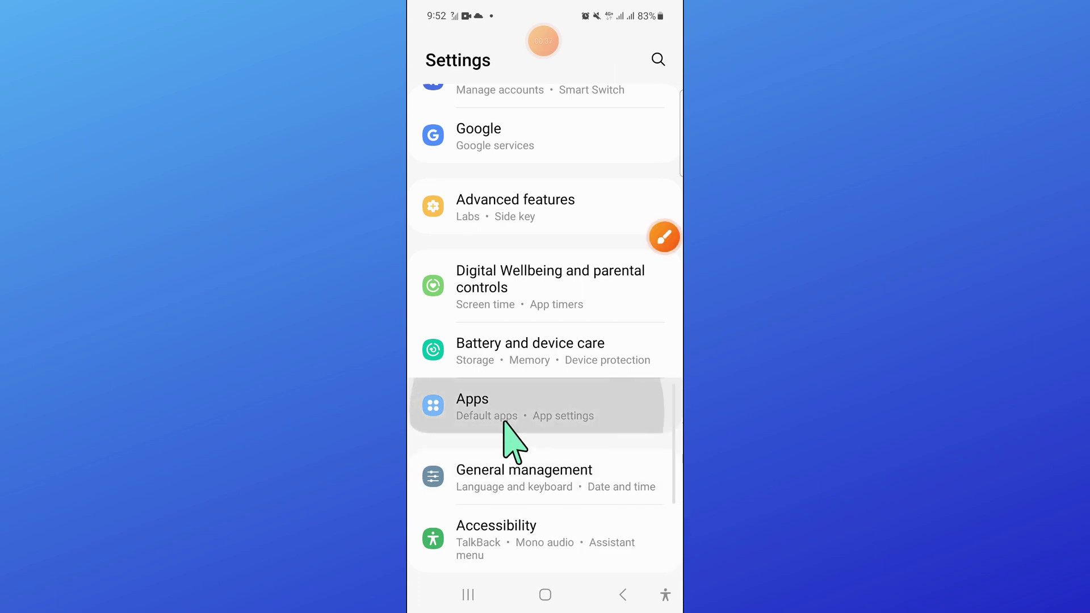
{"action": "scroll", "coordinate": [518, 398], "scroll_direction": "down", "scroll_amount": 5}
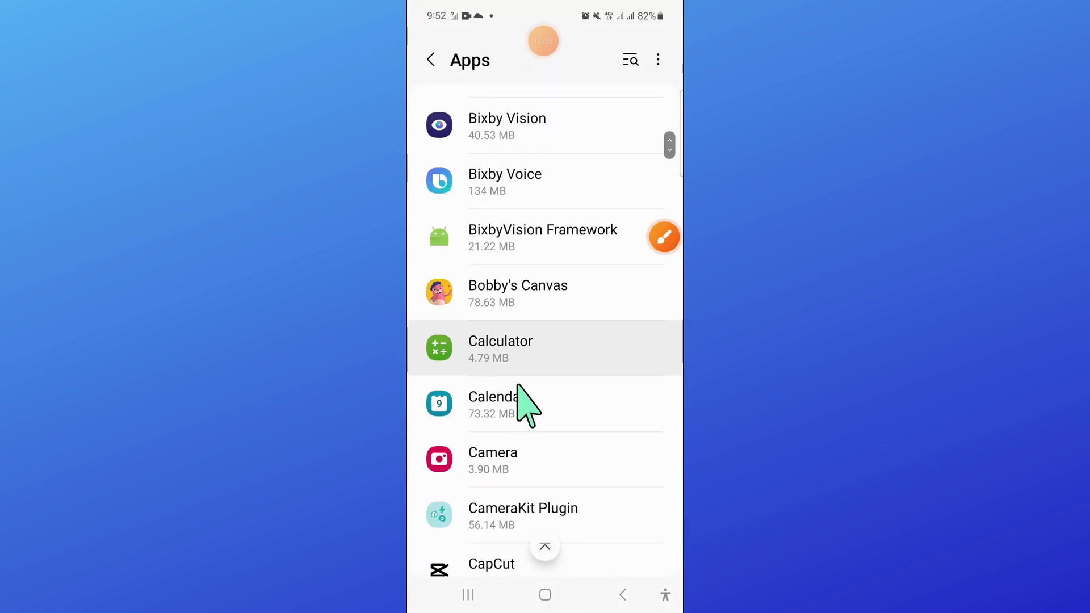
{"action": "scroll", "coordinate": [518, 397], "scroll_direction": "down", "scroll_amount": 5}
{"action": "scroll", "coordinate": [519, 397], "scroll_direction": "down", "scroll_amount": 1}
{"action": "scroll", "coordinate": [514, 373], "scroll_direction": "down", "scroll_amount": 5}
{"action": "scroll", "coordinate": [514, 373], "scroll_direction": "down", "scroll_amount": 1}
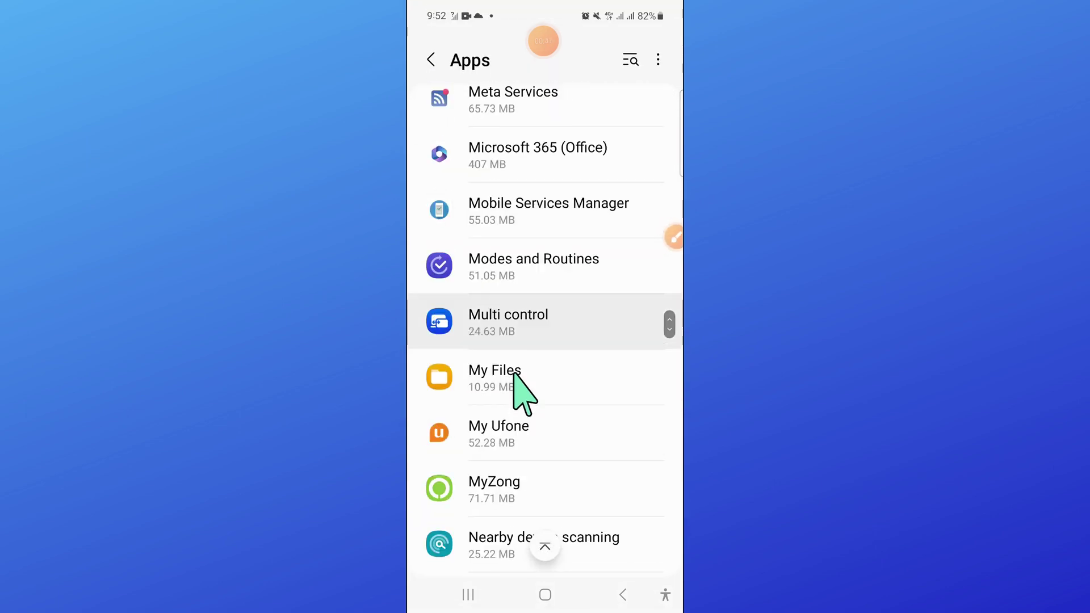
{"action": "scroll", "coordinate": [514, 373], "scroll_direction": "down", "scroll_amount": 5}
{"action": "scroll", "coordinate": [513, 373], "scroll_direction": "down", "scroll_amount": 3}
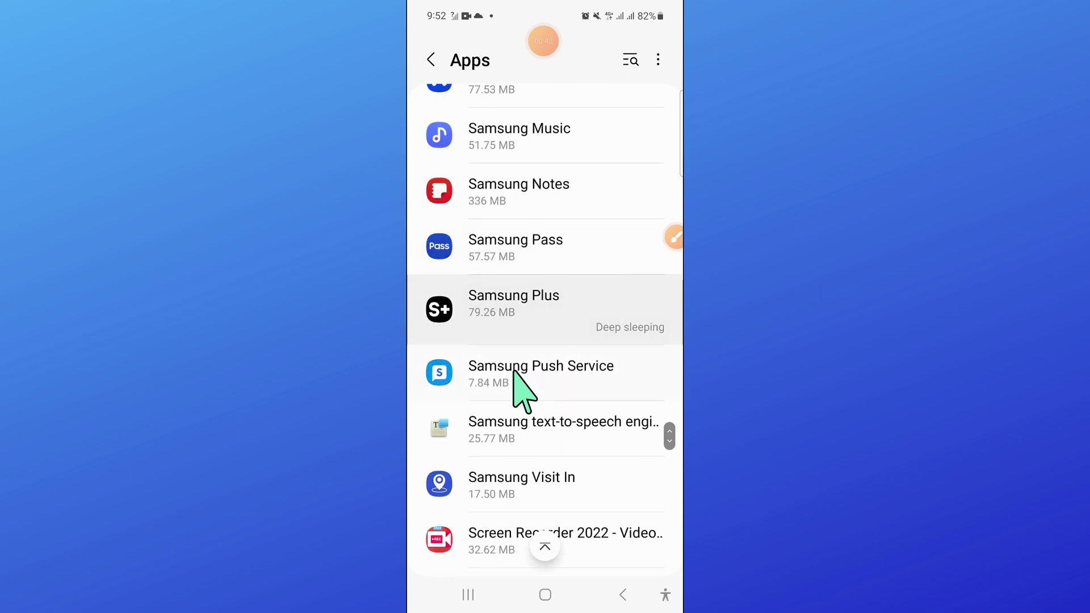
{"action": "scroll", "coordinate": [514, 373], "scroll_direction": "up", "scroll_amount": 2}
{"action": "scroll", "coordinate": [528, 342], "scroll_direction": "up", "scroll_amount": 1}
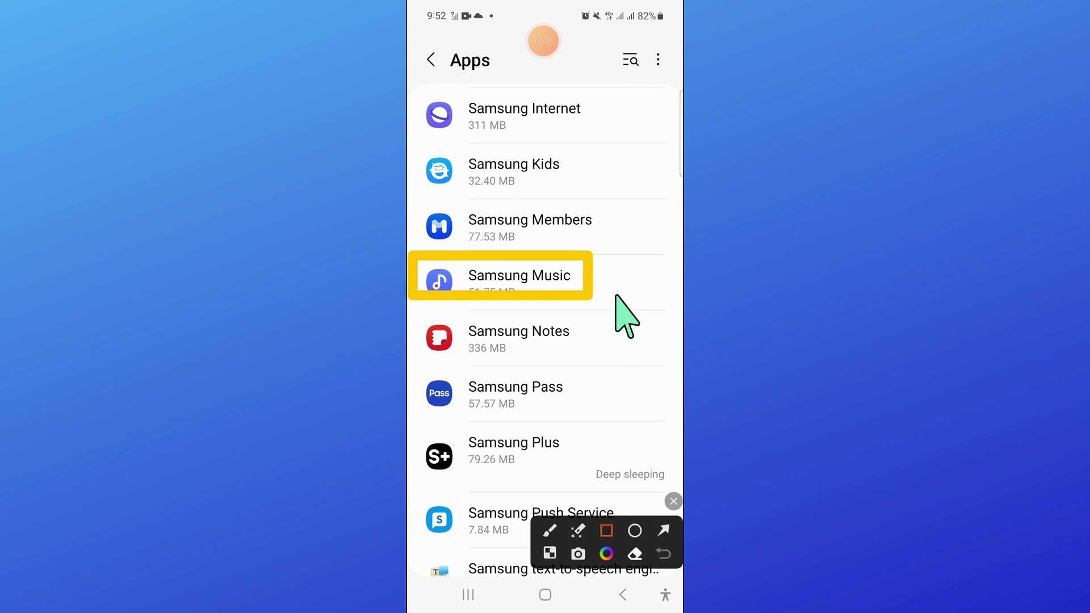
Scroll the Apps list down to the Samsung entries to show Samsung Music (51.75 MB)
{"action": "left_click_drag", "start_coordinate": [415, 253], "coordinate": [678, 313]}
{"action": "left_click", "coordinate": [664, 532]}
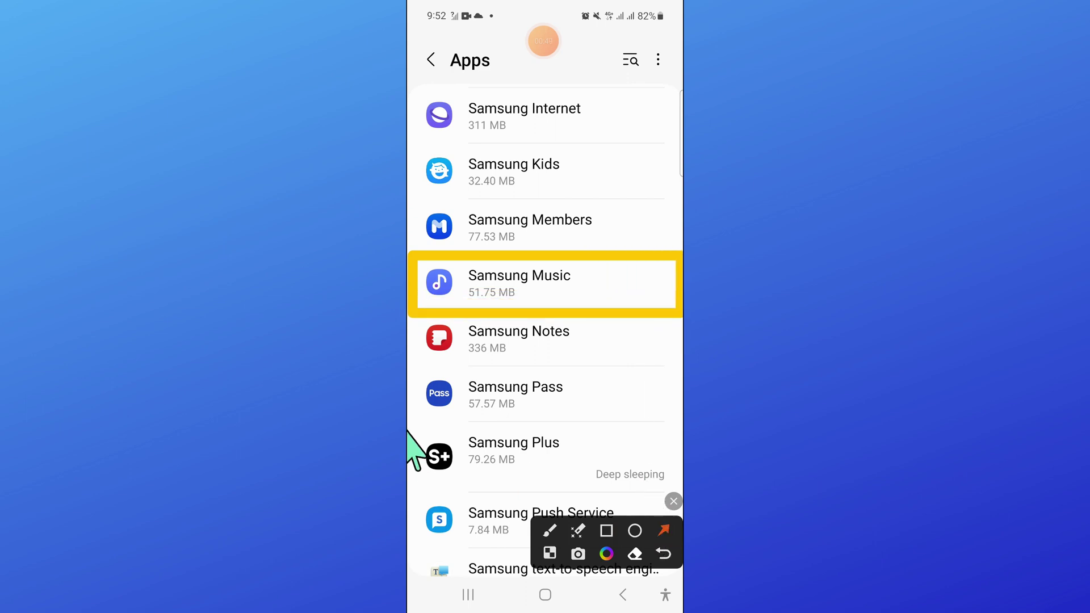
{"action": "left_click_drag", "start_coordinate": [410, 419], "coordinate": [480, 316]}
{"action": "left_click", "coordinate": [668, 502]}
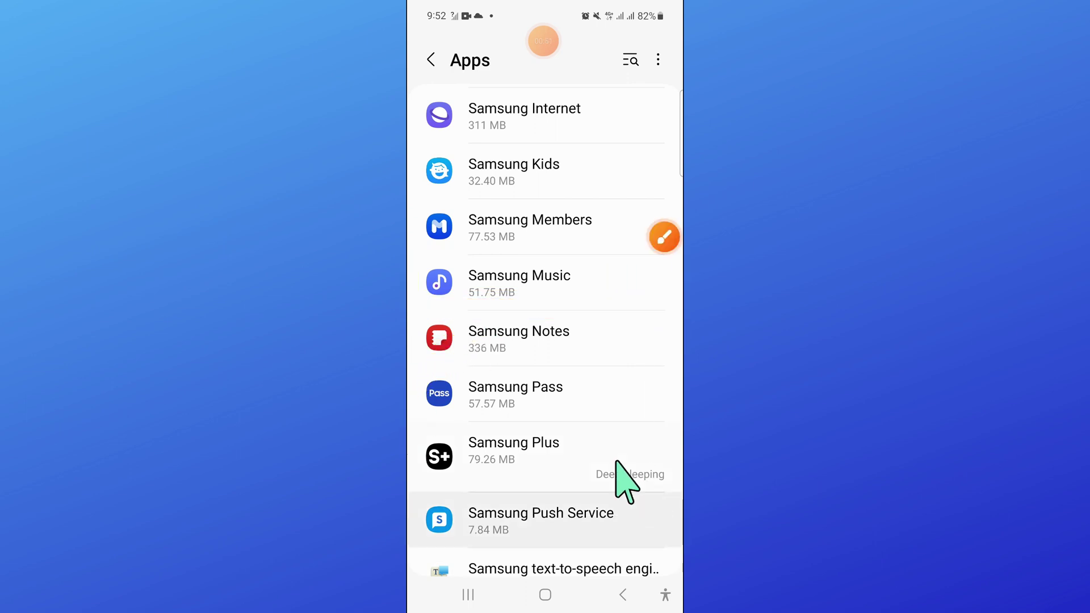
{"action": "left_click", "coordinate": [525, 301]}
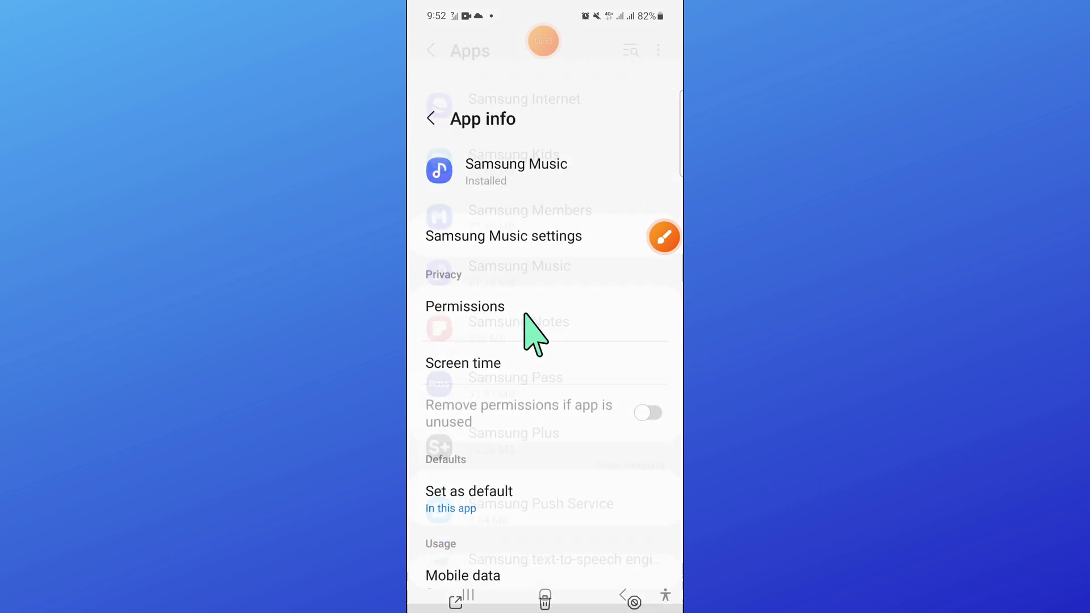
{"action": "scroll", "coordinate": [525, 324], "scroll_direction": "down", "scroll_amount": 5}
{"action": "scroll", "coordinate": [604, 310], "scroll_direction": "down", "scroll_amount": 1}
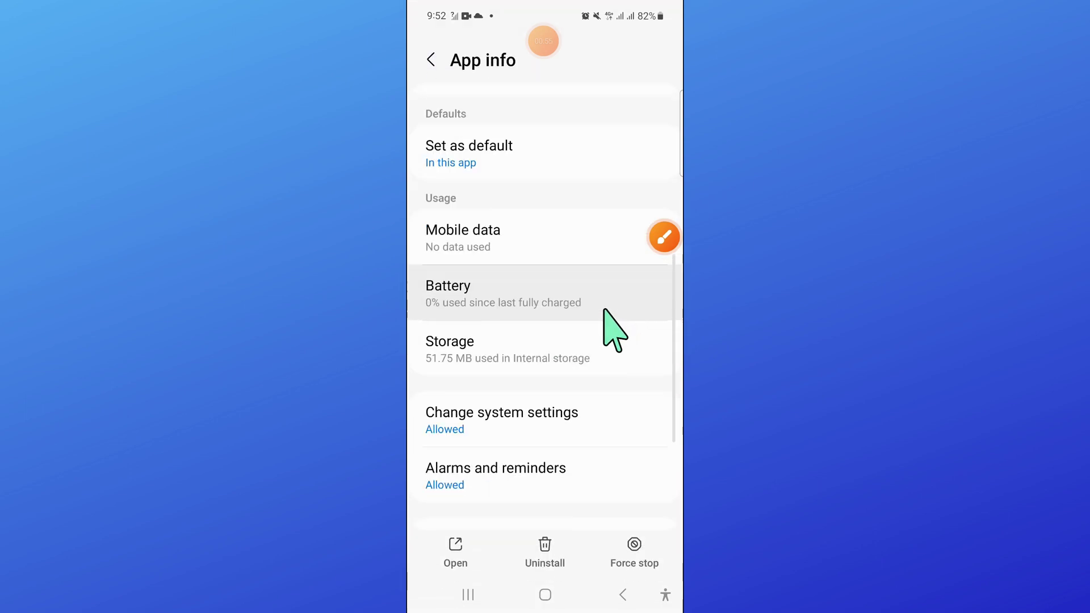
{"action": "left_click", "coordinate": [663, 238]}
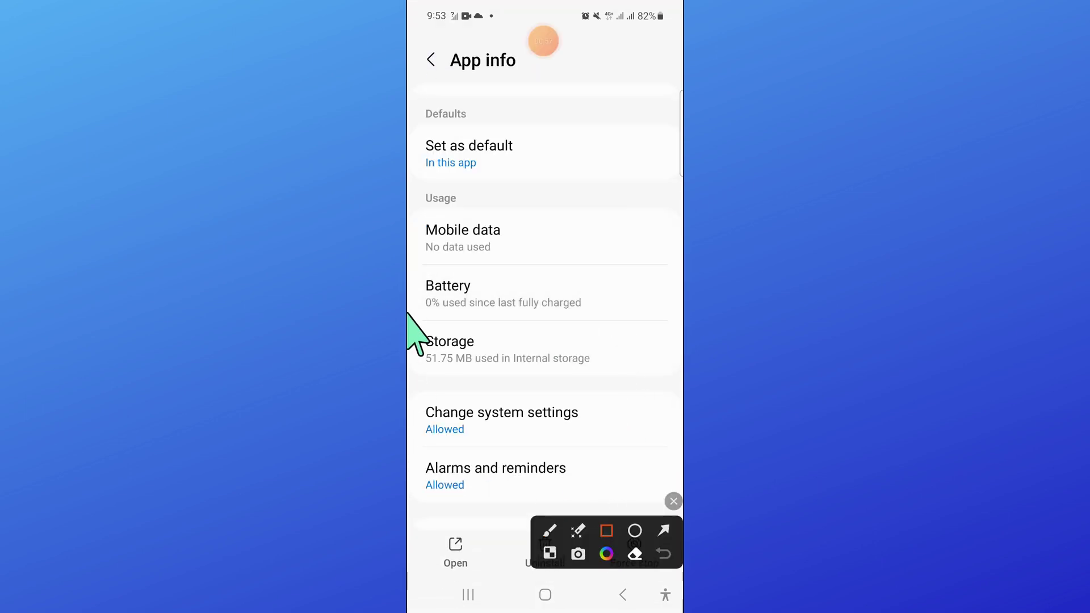
{"action": "left_click_drag", "start_coordinate": [409, 312], "coordinate": [674, 383]}
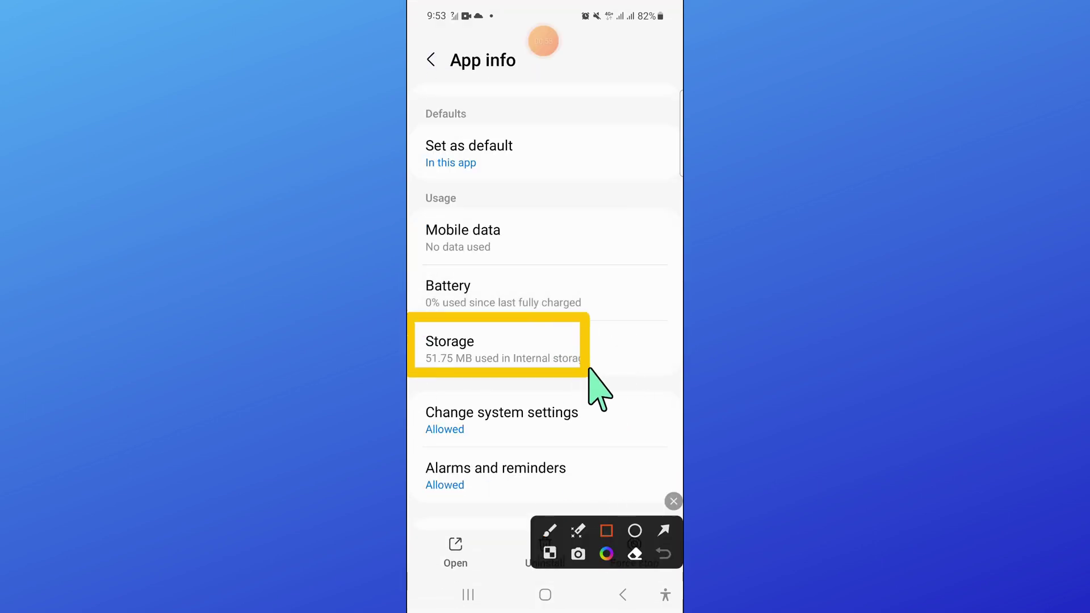
{"action": "left_click", "coordinate": [662, 531]}
{"action": "left_click_drag", "start_coordinate": [412, 474], "coordinate": [441, 402]}
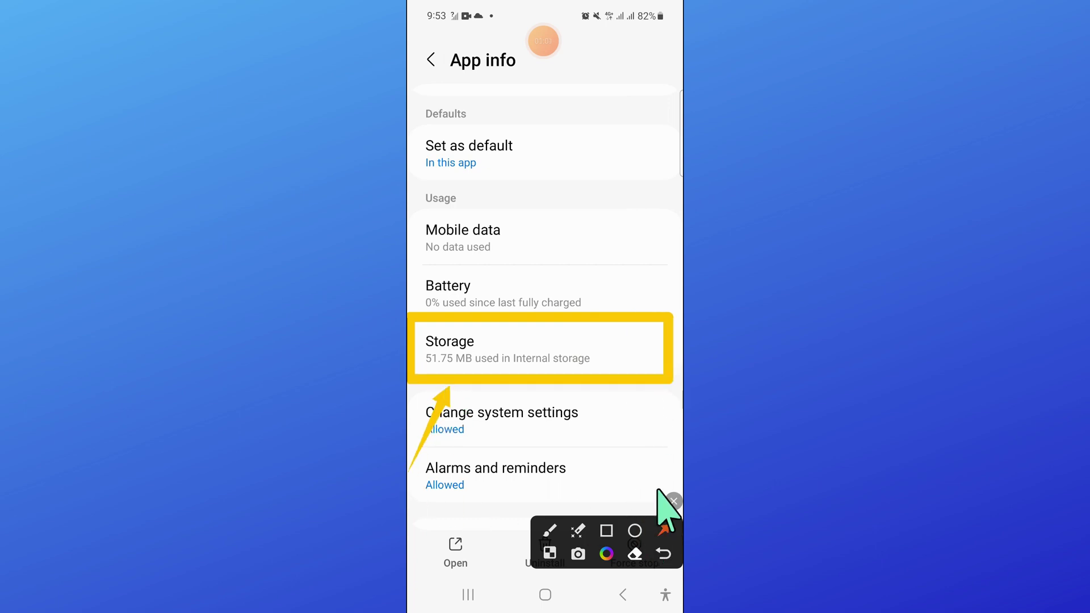
{"action": "left_click", "coordinate": [671, 501]}
{"action": "left_click", "coordinate": [516, 366]}
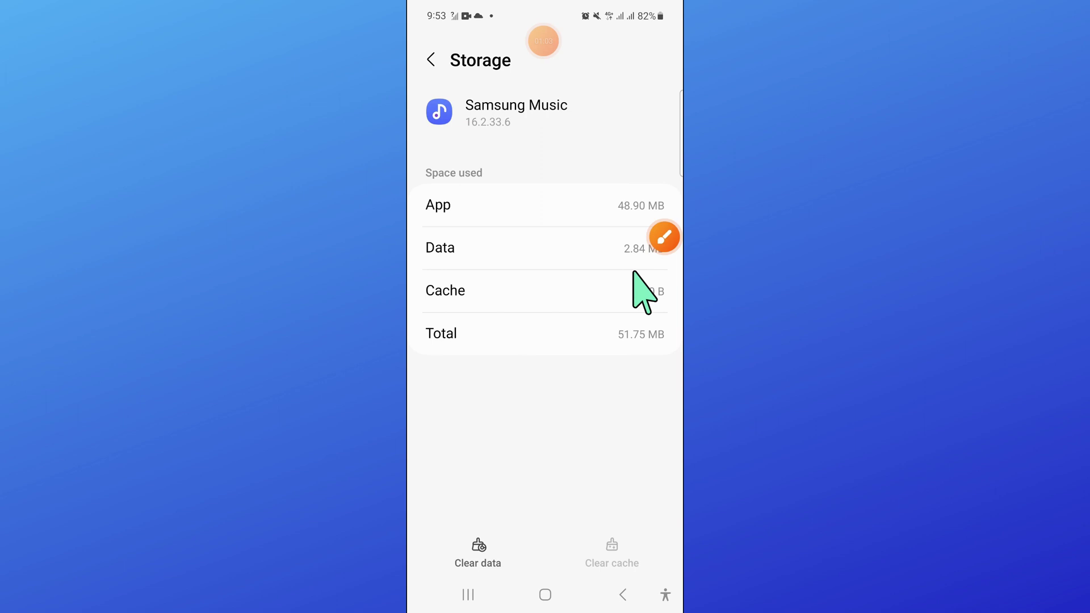
Request permanent deletion of Samsung Music's data, then return to the home screen
{"action": "left_click", "coordinate": [665, 238]}
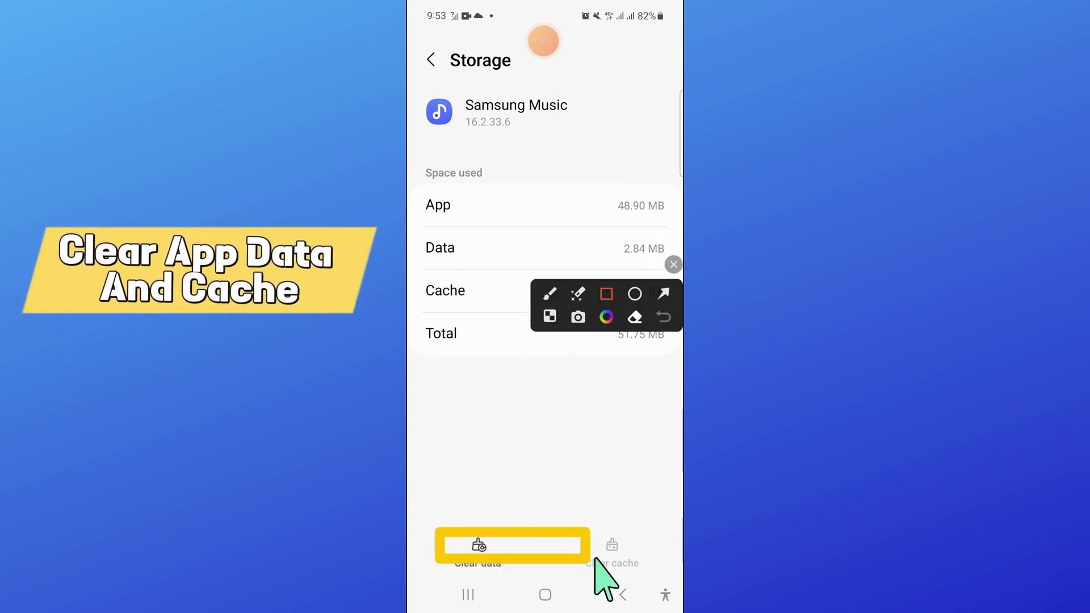
{"action": "left_click_drag", "start_coordinate": [436, 529], "coordinate": [652, 575]}
{"action": "left_click_drag", "start_coordinate": [641, 393], "coordinate": [610, 522]}
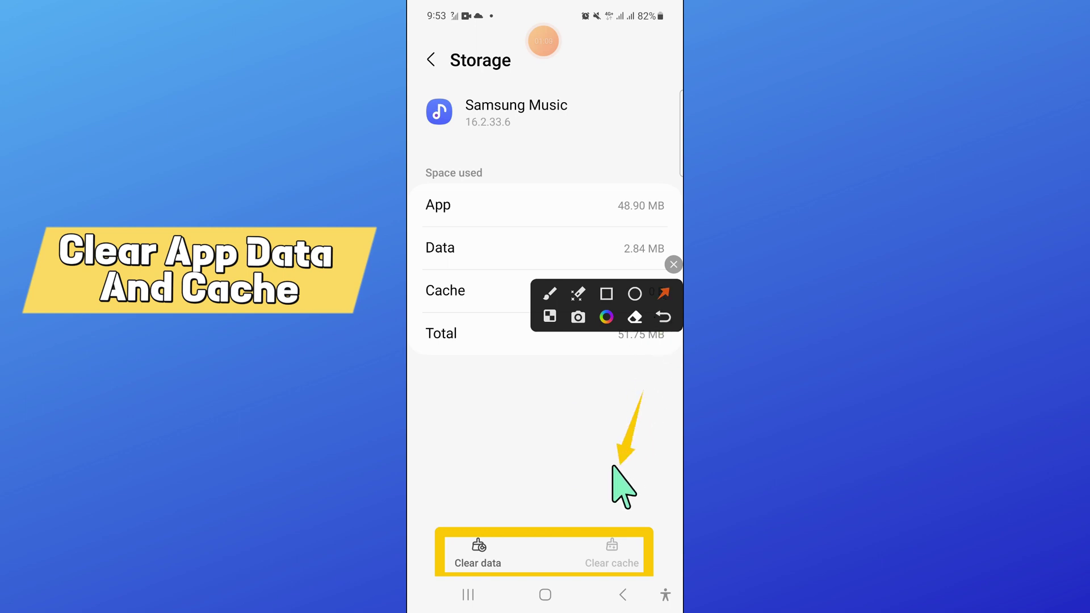
{"action": "left_click_drag", "start_coordinate": [509, 440], "coordinate": [475, 528]}
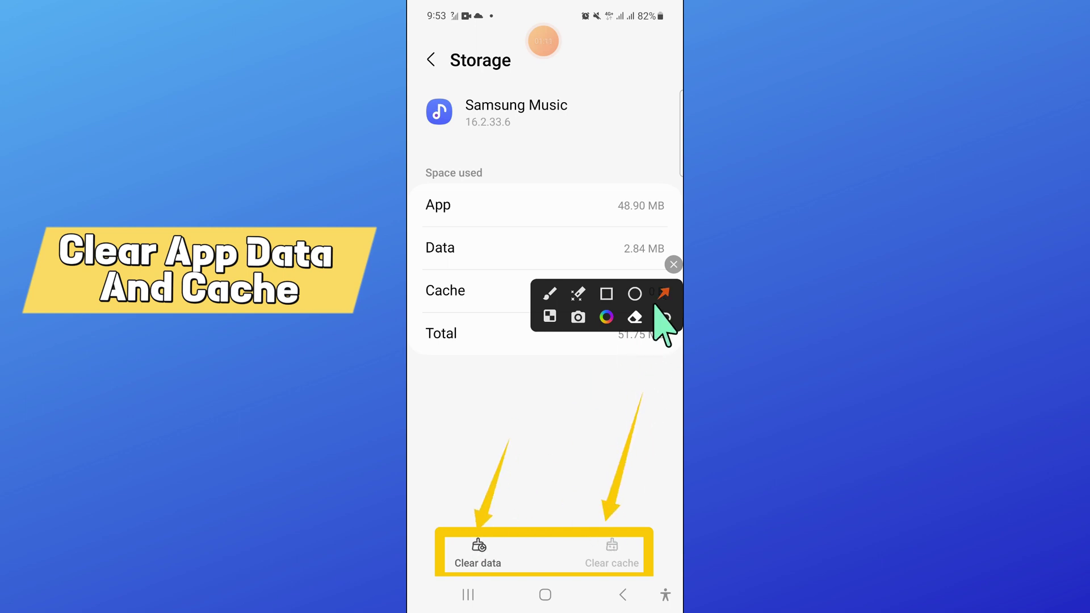
{"action": "left_click", "coordinate": [658, 311]}
{"action": "left_click", "coordinate": [502, 545]}
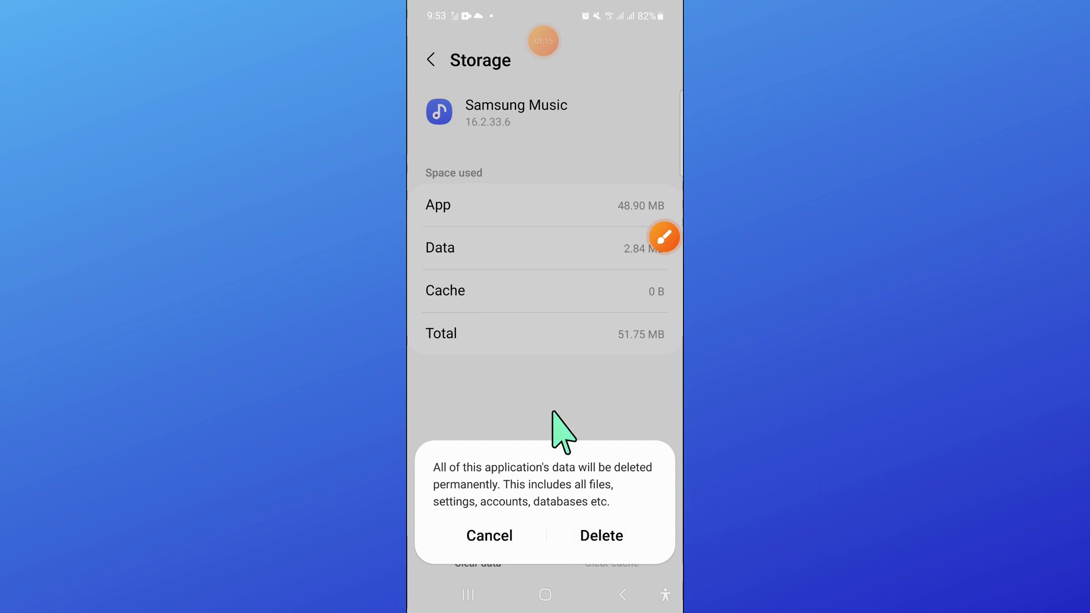
{"action": "left_click", "coordinate": [538, 596]}
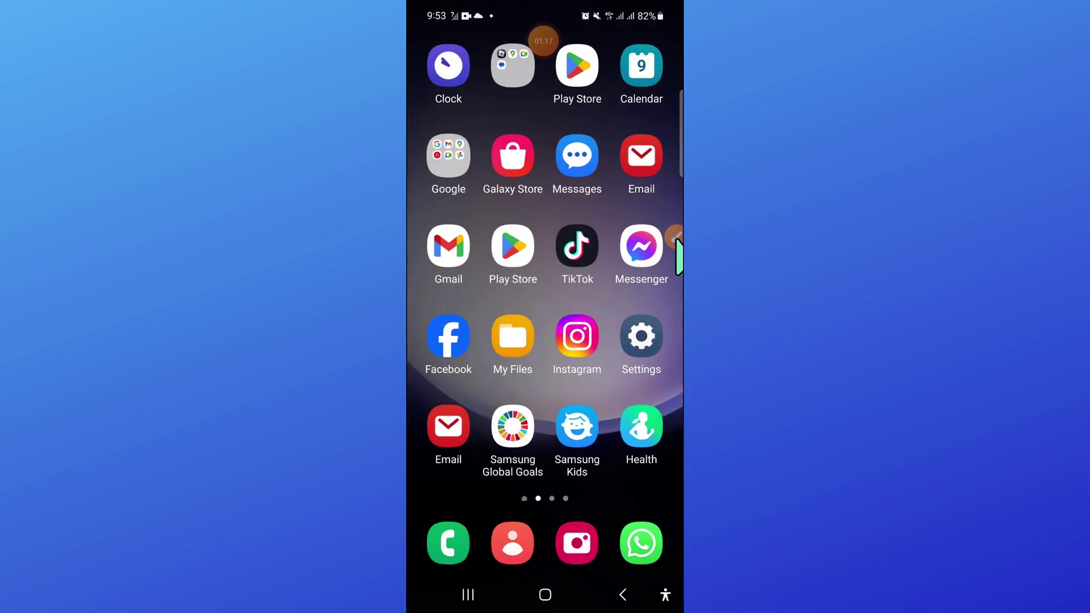
Launch Google Play Store from the home screen and land on its For you page
{"action": "left_click", "coordinate": [677, 249]}
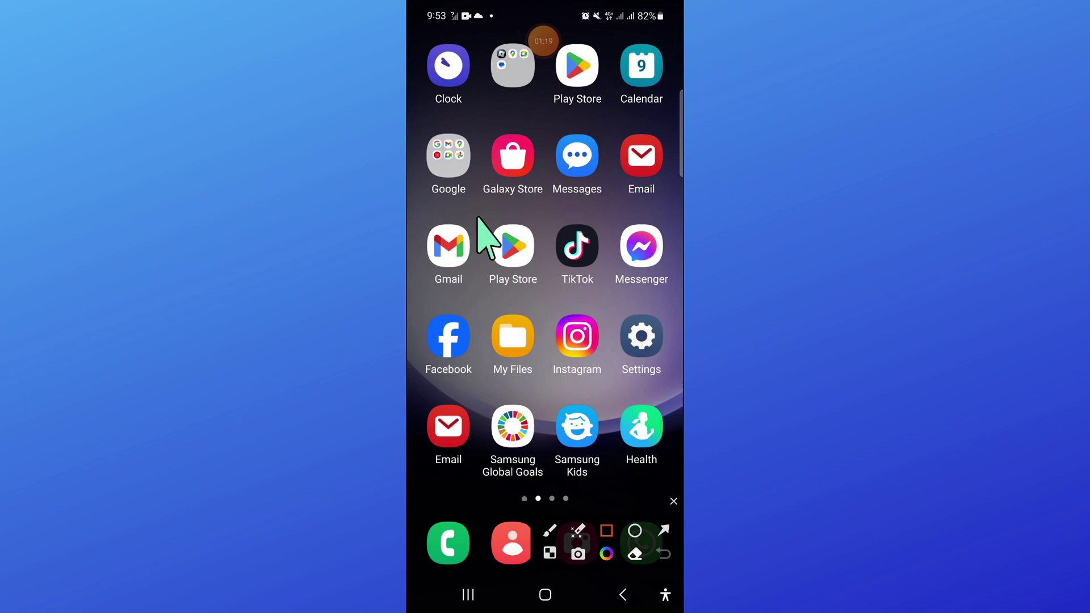
{"action": "left_click_drag", "start_coordinate": [474, 209], "coordinate": [553, 297]}
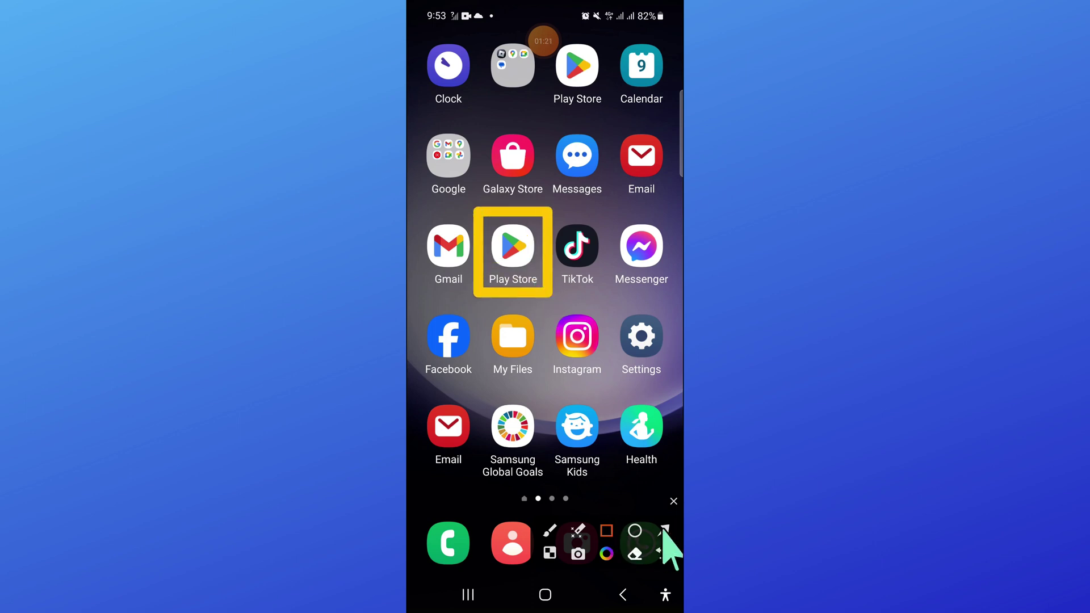
{"action": "left_click_drag", "start_coordinate": [408, 451], "coordinate": [497, 301]}
{"action": "left_click", "coordinate": [673, 503]}
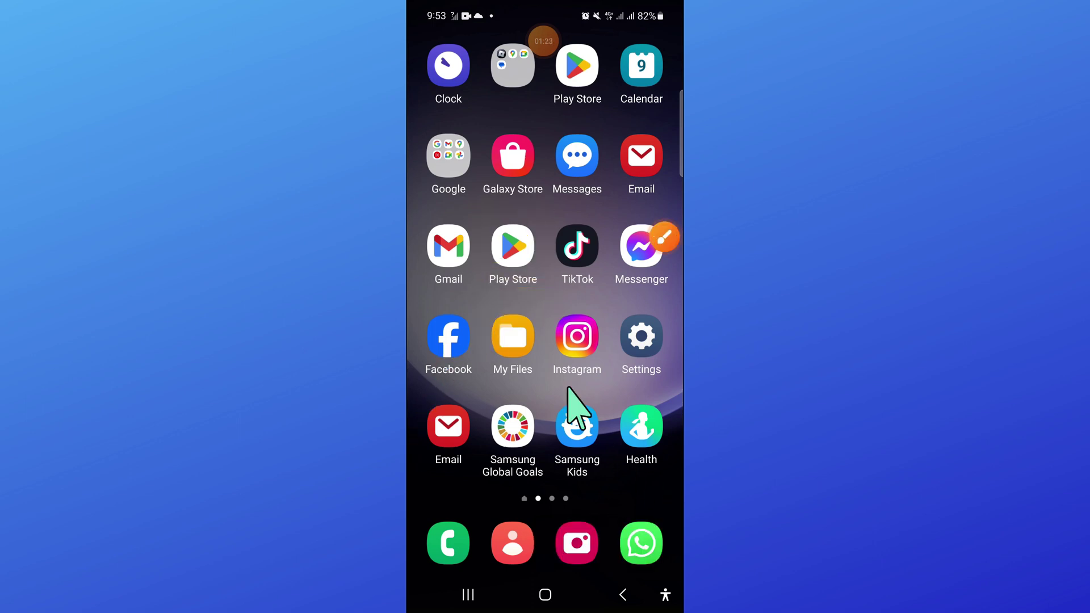
{"action": "left_click", "coordinate": [509, 246]}
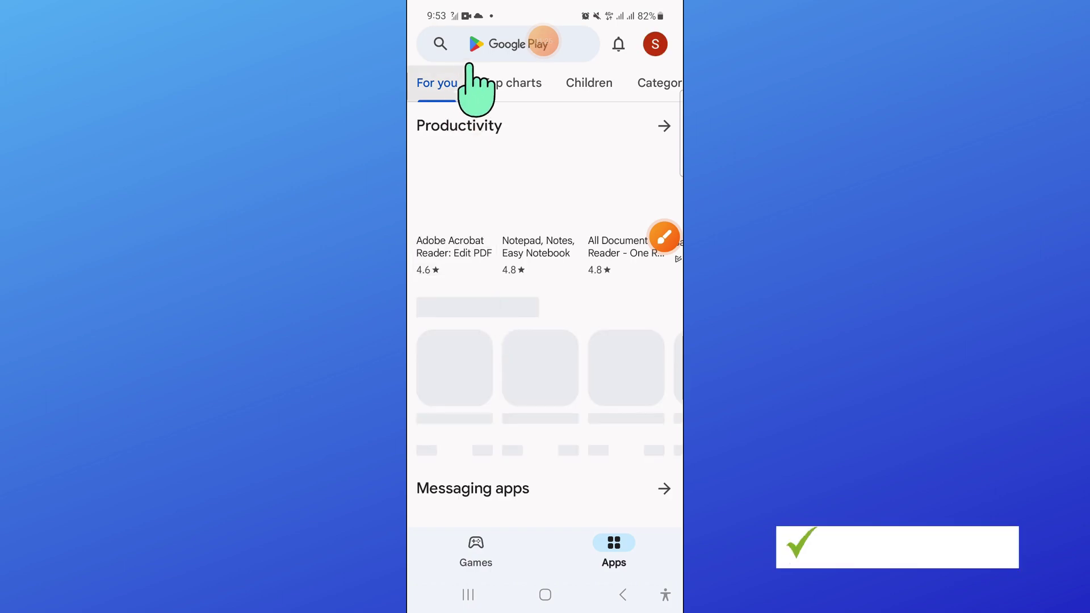
Search the Play Store for "power ram" and launch the installed Poweramp Music Player
{"action": "left_click", "coordinate": [542, 43]}
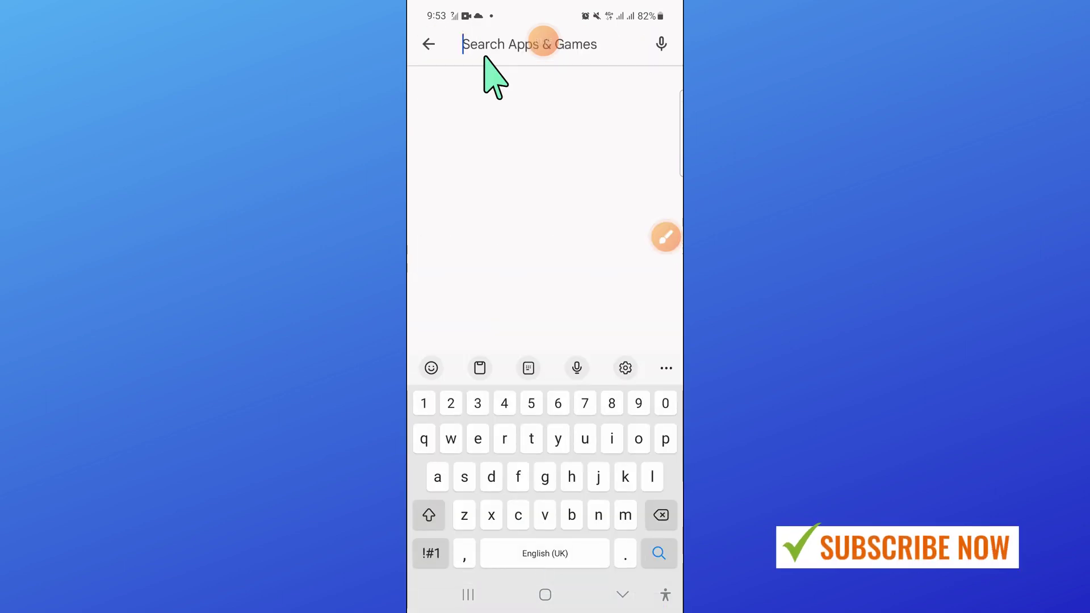
{"action": "left_click", "coordinate": [666, 439]}
{"action": "type", "text": "po"}
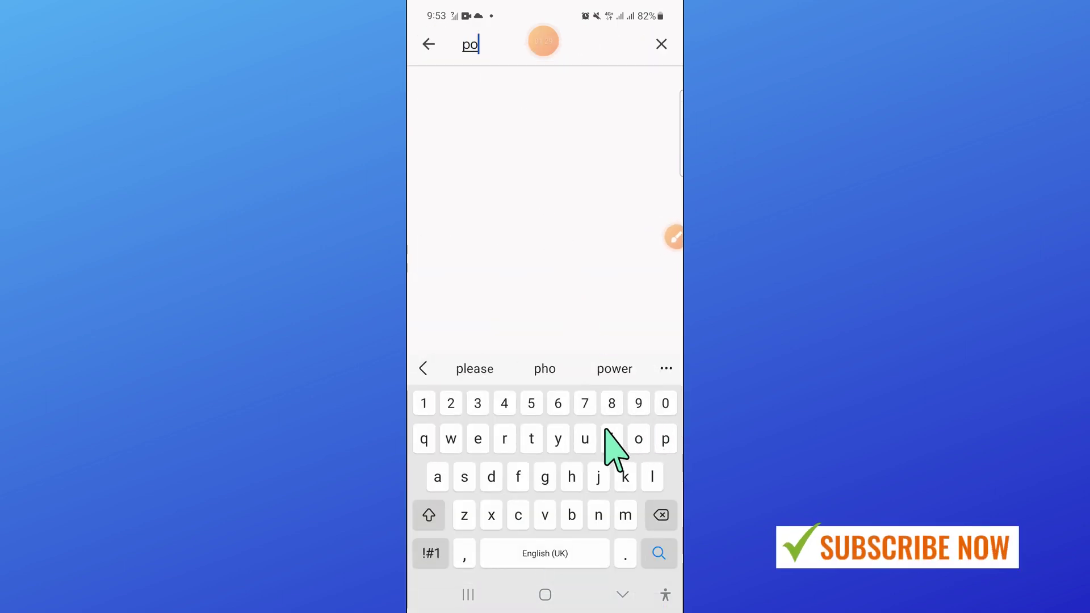
{"action": "left_click", "coordinate": [450, 439]}
{"action": "left_click", "coordinate": [477, 439]}
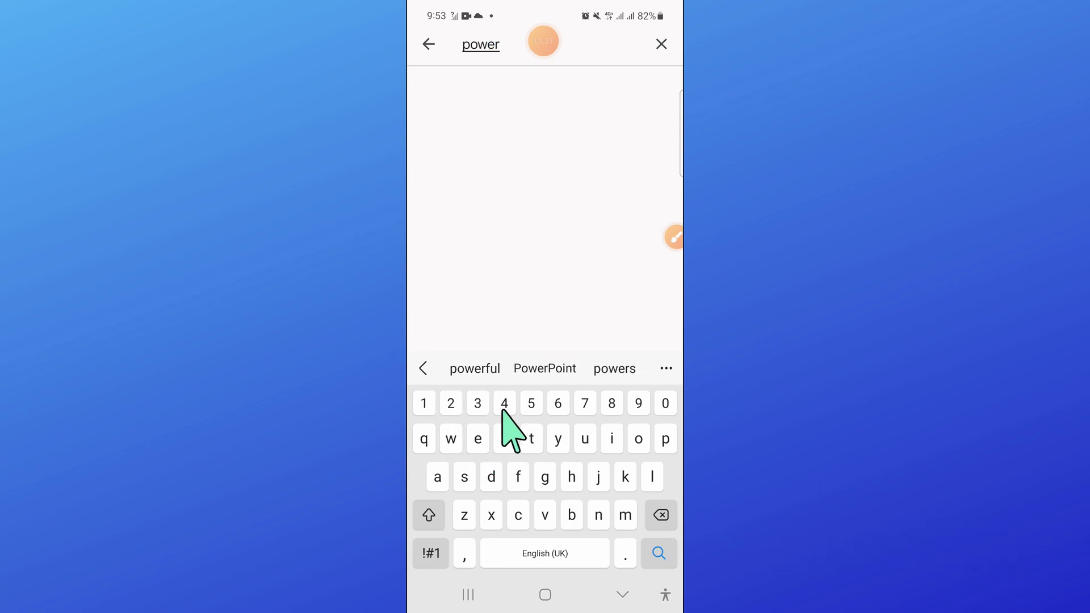
{"action": "left_click", "coordinate": [581, 558]}
{"action": "left_click", "coordinate": [504, 441]}
{"action": "type", "text": "r"}
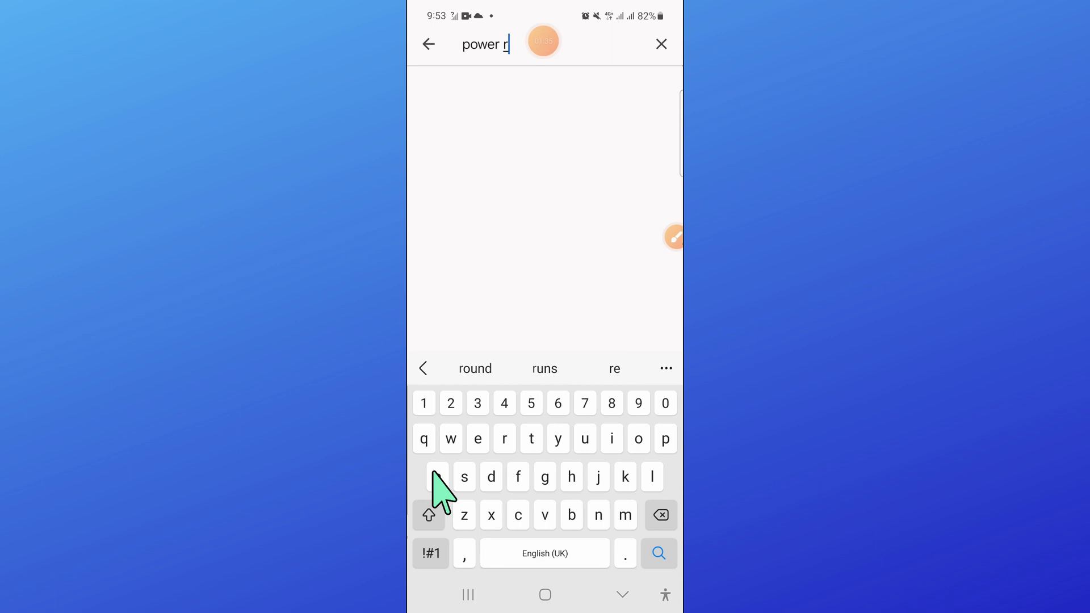
{"action": "left_click", "coordinate": [437, 477]}
{"action": "left_click", "coordinate": [625, 515]}
{"action": "left_click", "coordinate": [658, 553]}
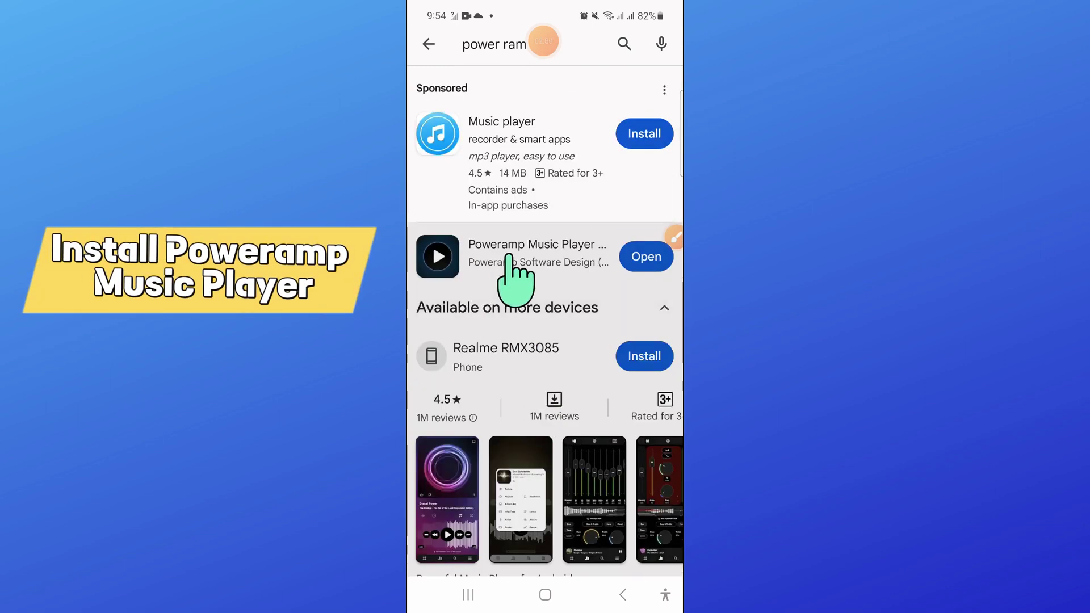
{"action": "left_click", "coordinate": [529, 255]}
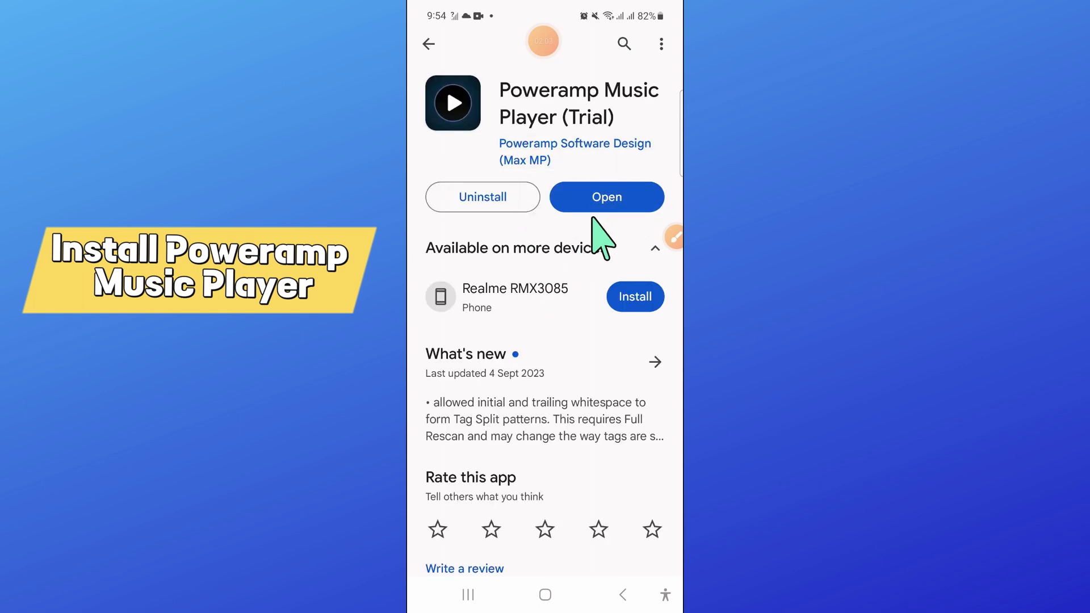
{"action": "left_click", "coordinate": [597, 203]}
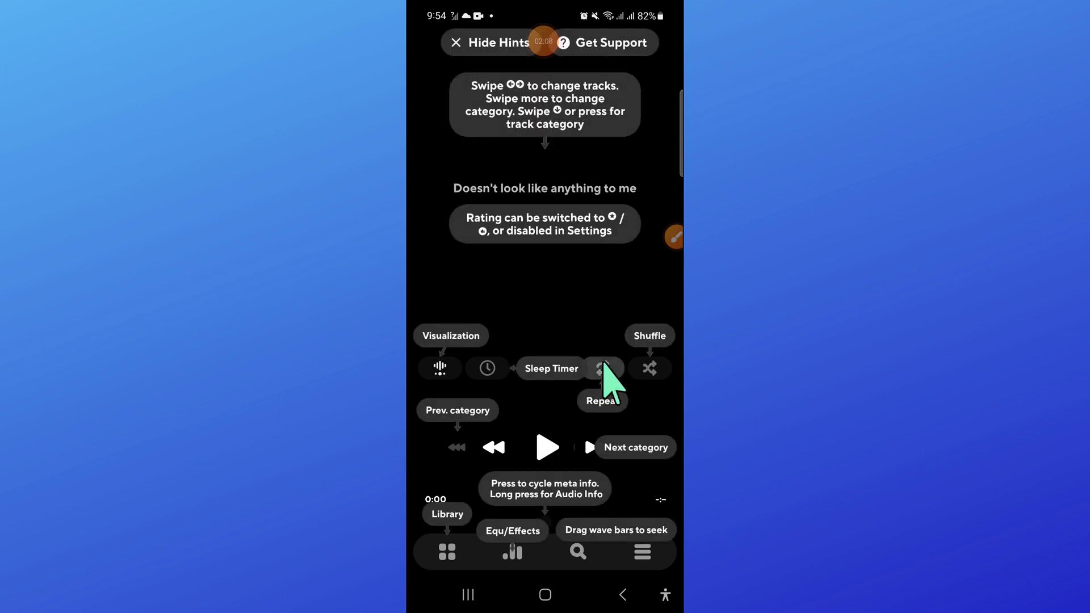
In the Poweramp player, cycle Repeat, shuffle all songs and enable full-screen visualization
{"action": "left_click", "coordinate": [609, 366]}
{"action": "left_click", "coordinate": [647, 368]}
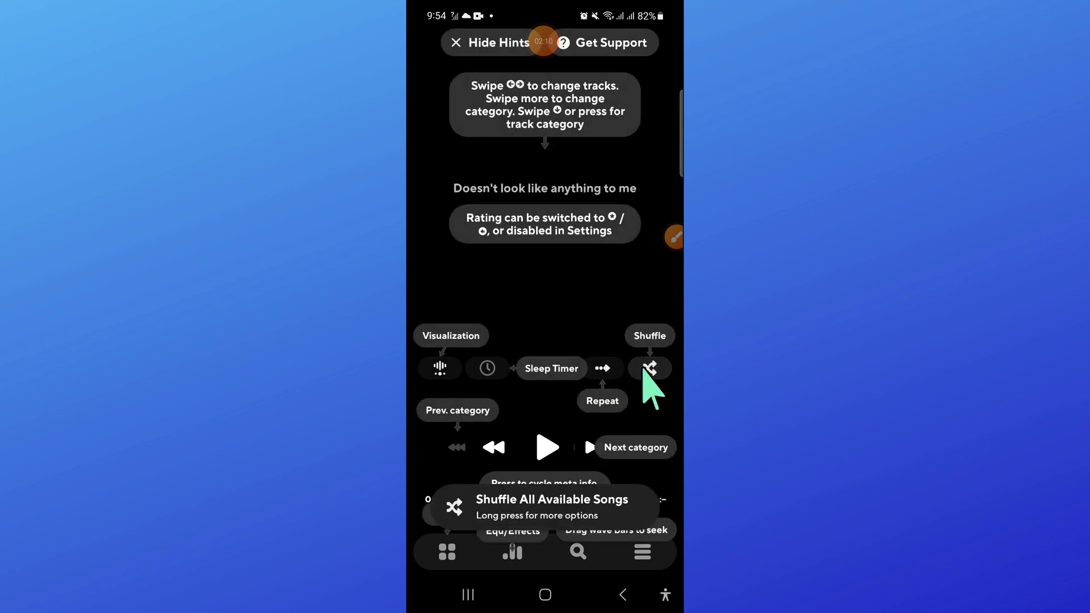
{"action": "left_click", "coordinate": [441, 370]}
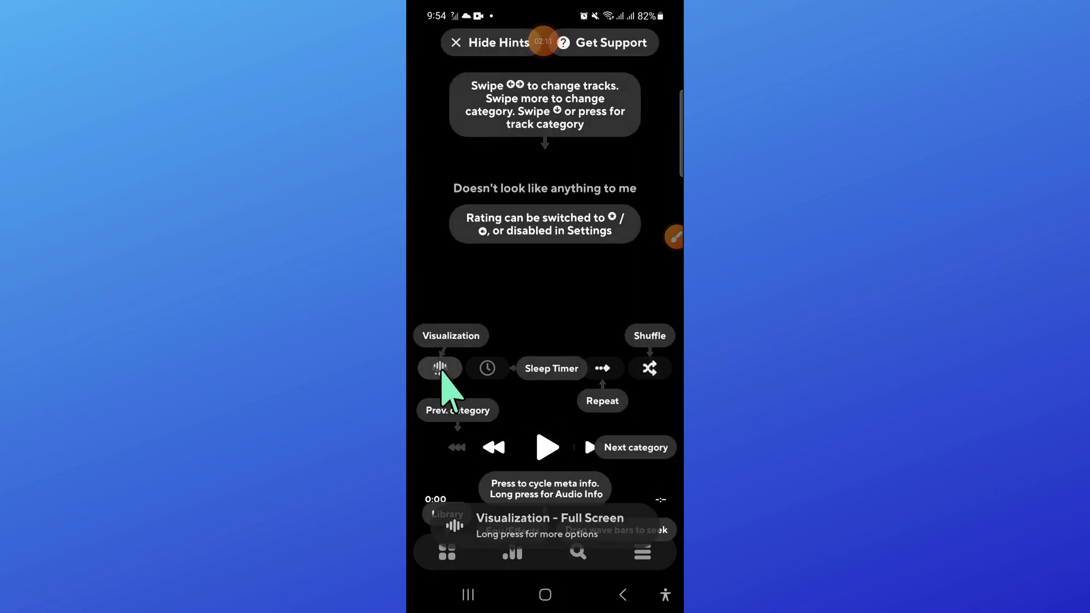